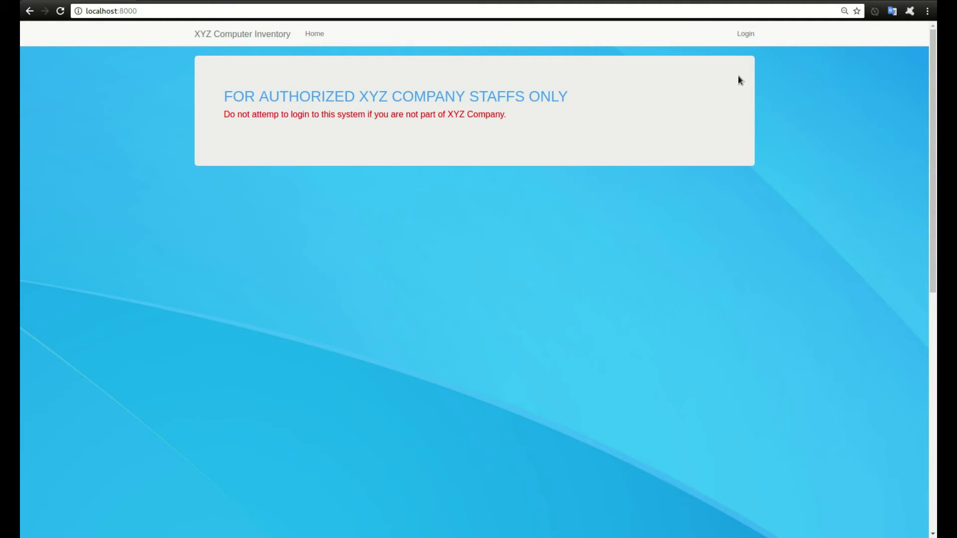
Log in to the inventory app with the staff account's username and password.
click(744, 34)
click(441, 142)
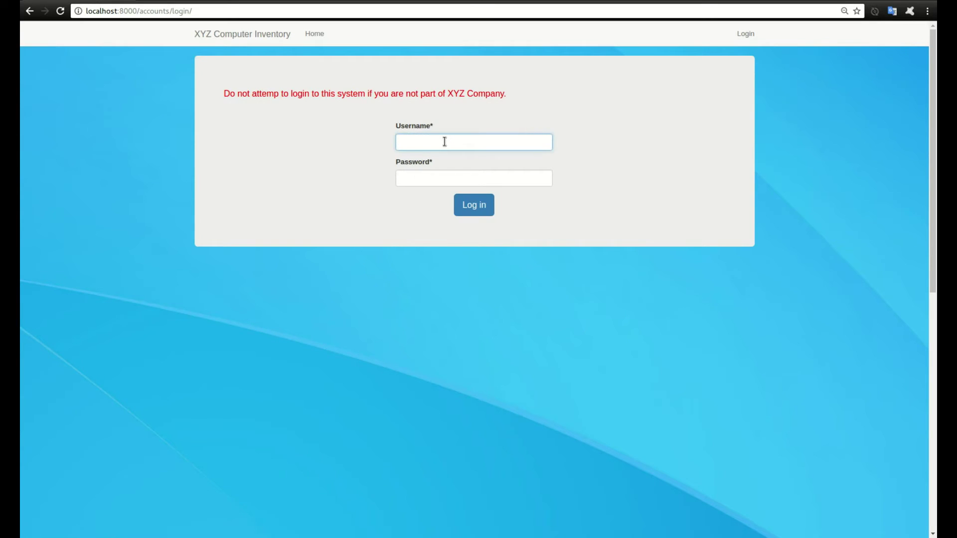
key(Tab)
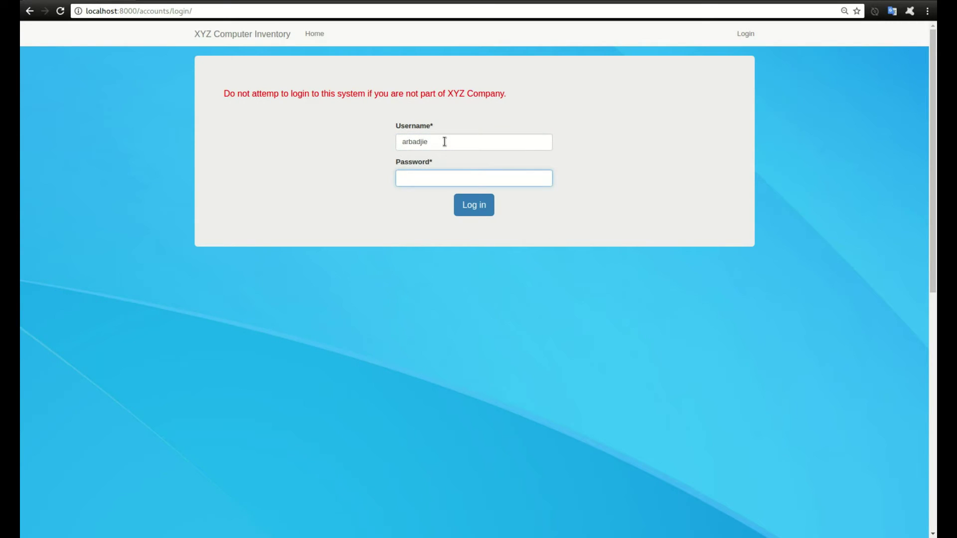
key(Return)
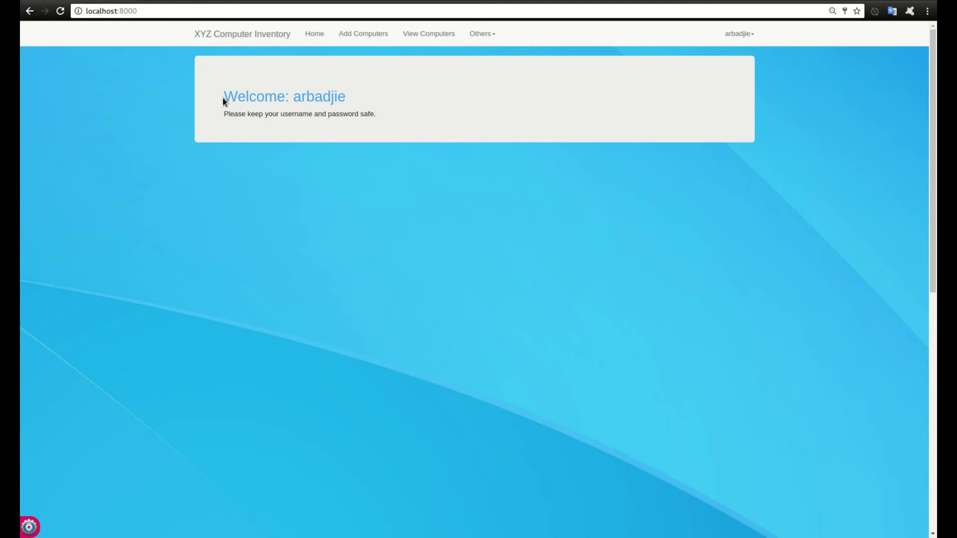
Go to the still-empty List Of Computers page from the Others menu.
drag(222, 97, 343, 97)
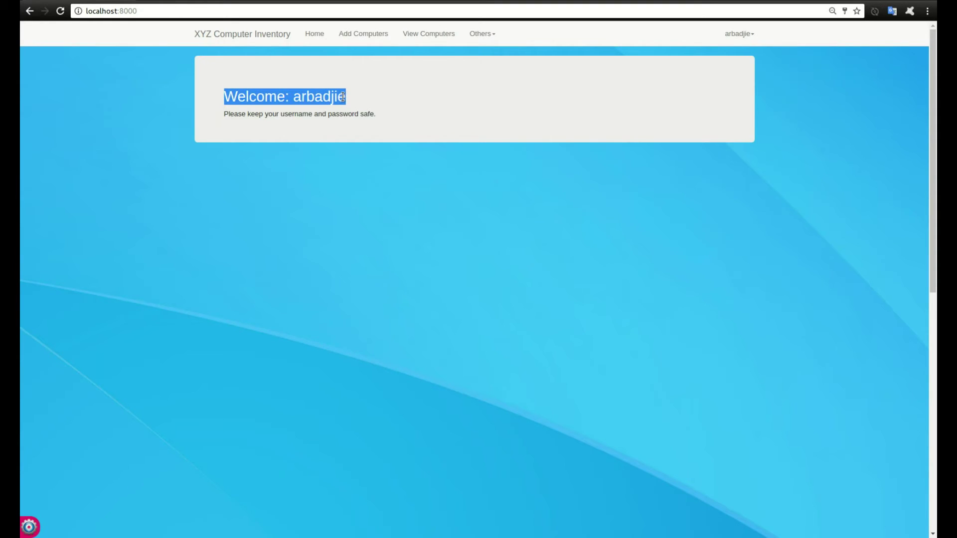
click(365, 117)
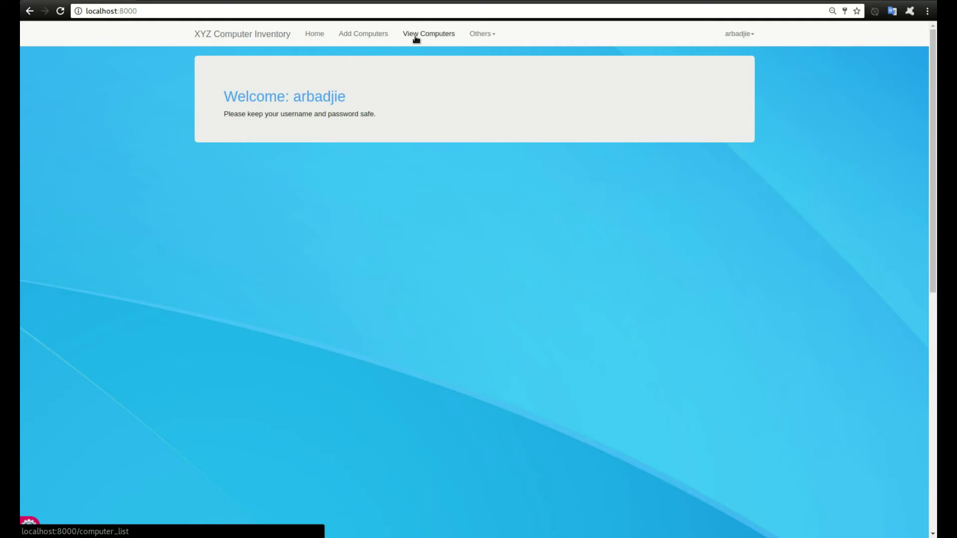
click(474, 36)
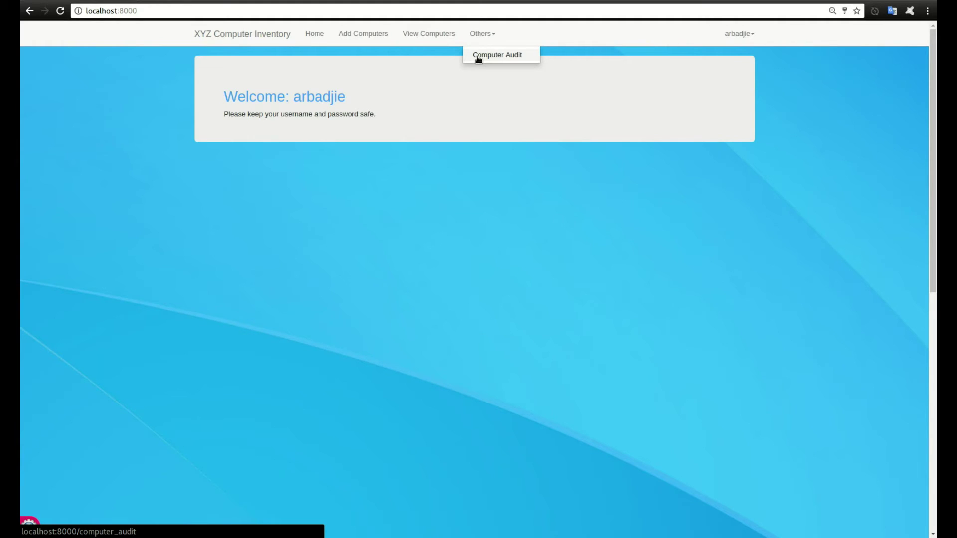
click(427, 36)
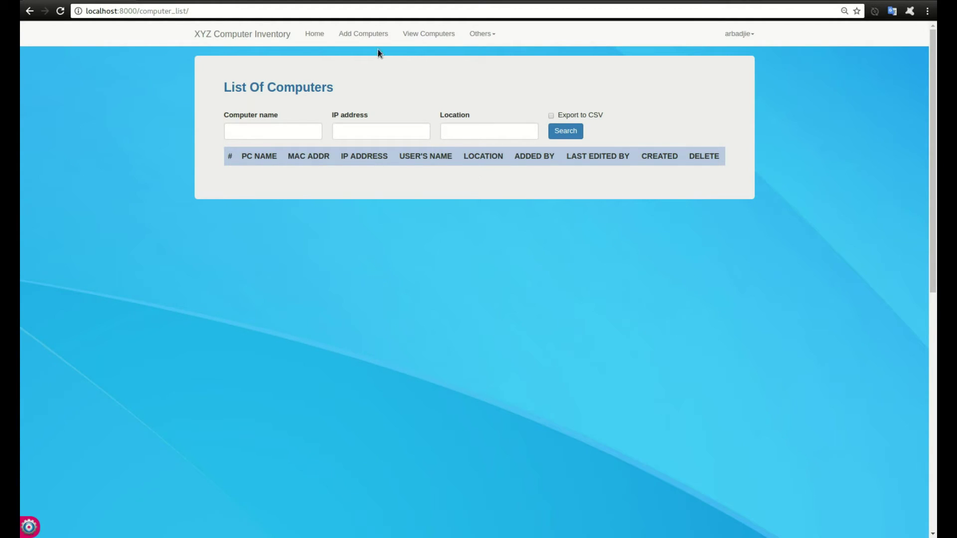
Start a new computer named Ojammeh with IP 192.168.1.1 and MAC DD:AA:CC:FF:AA:EE.
click(363, 34)
click(291, 125)
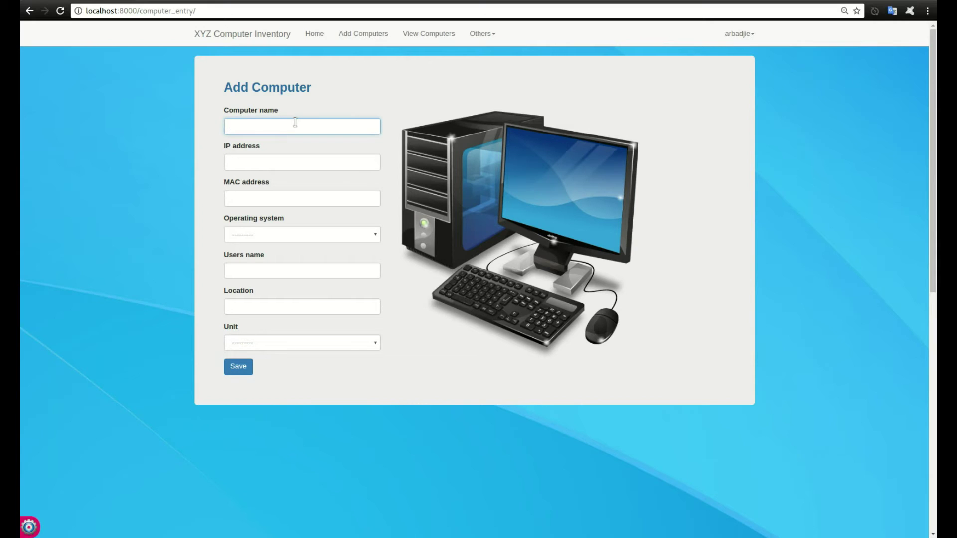
text(Ojammeh)
key(Tab)
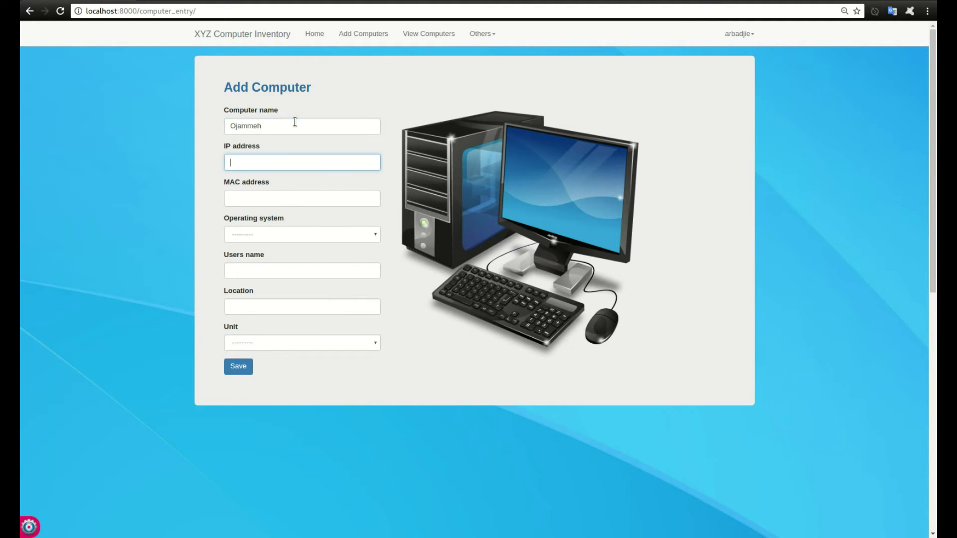
text(192)
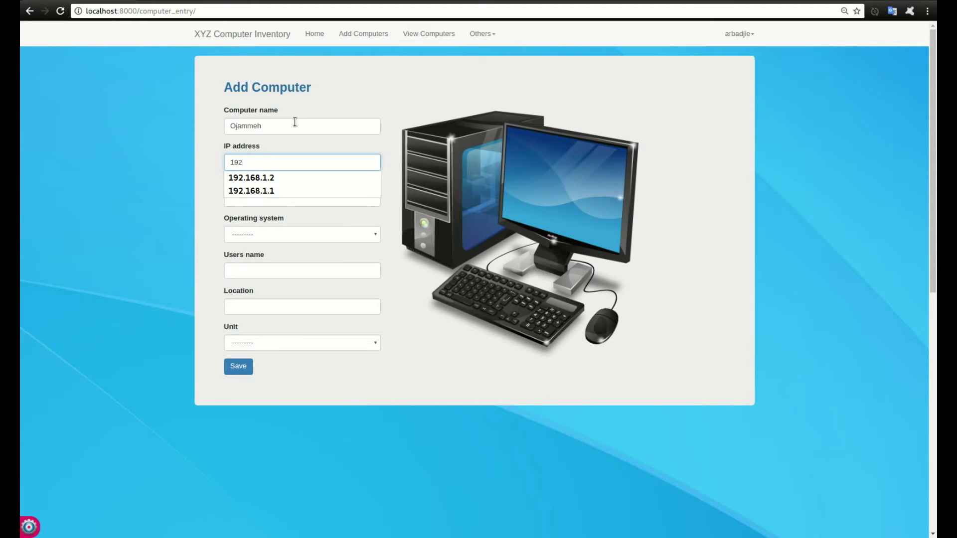
text(.168)
key(Down)
key(Down)
key(Tab)
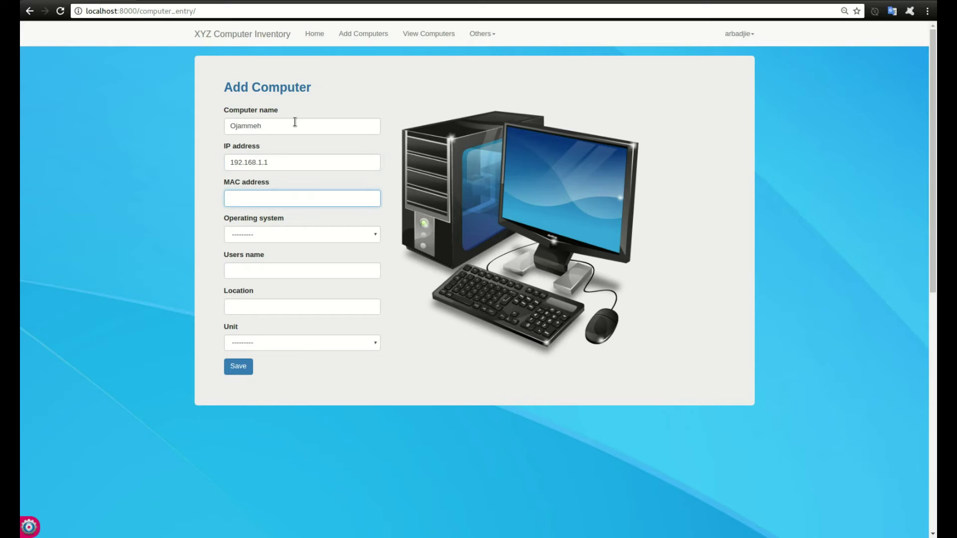
text(DD:AA:CC:FF:AA:EE)
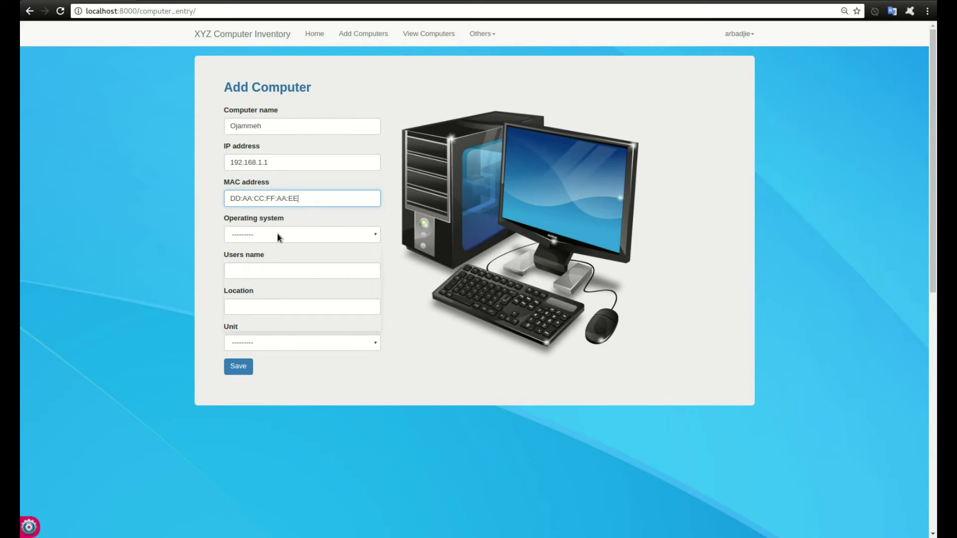
Set its OS to Ubuntu 14.04, fill in the user's name, and set location IT Main Hall.
click(277, 235)
click(278, 258)
click(271, 269)
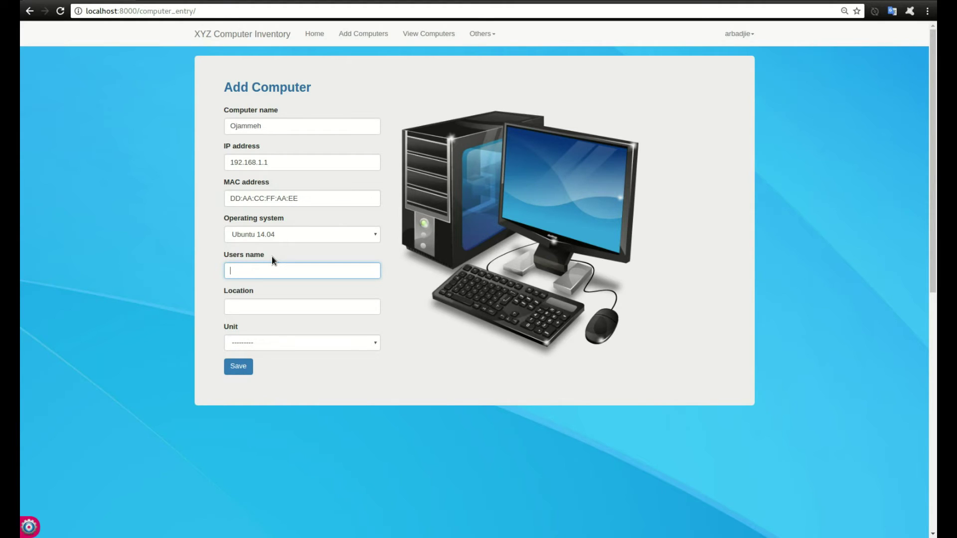
key(Tab)
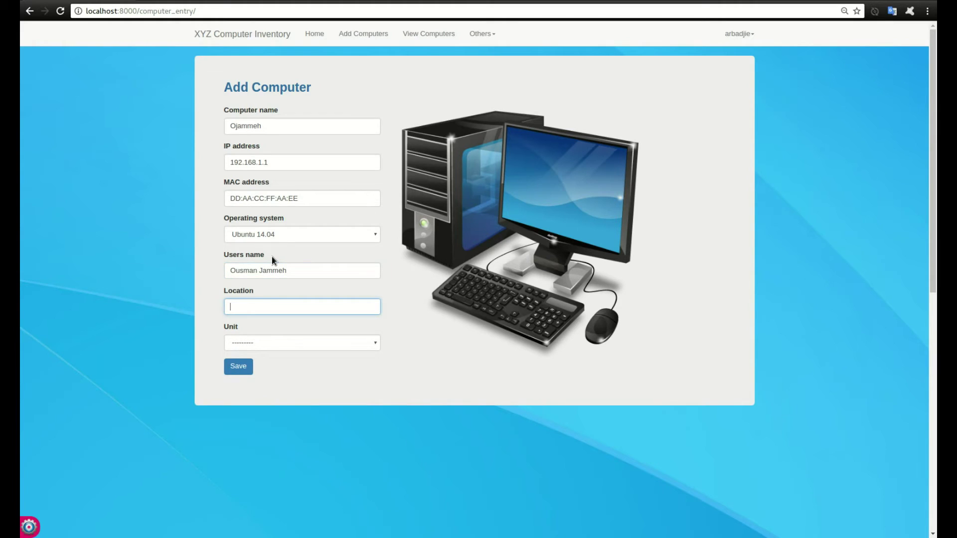
text(IT)
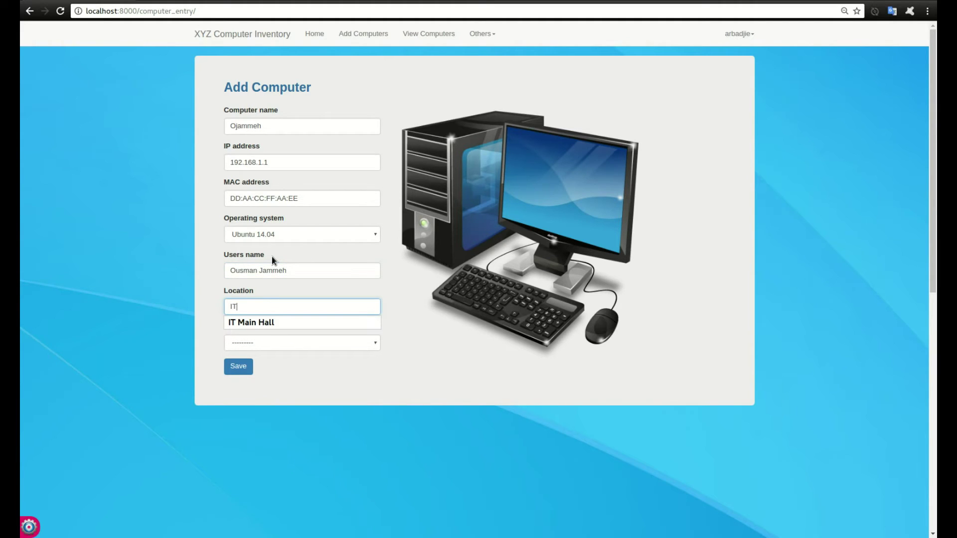
text( Mailn Hall)
key(Tab)
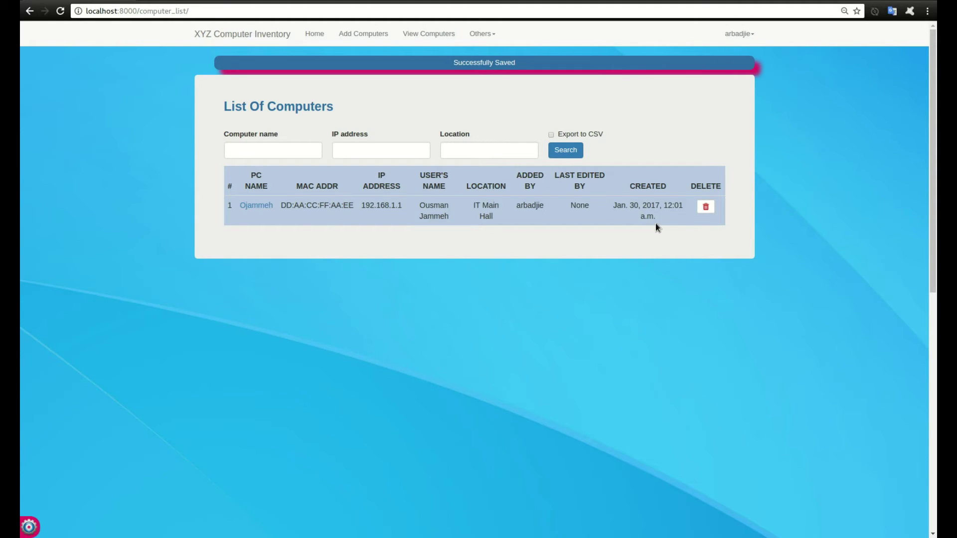
click(256, 206)
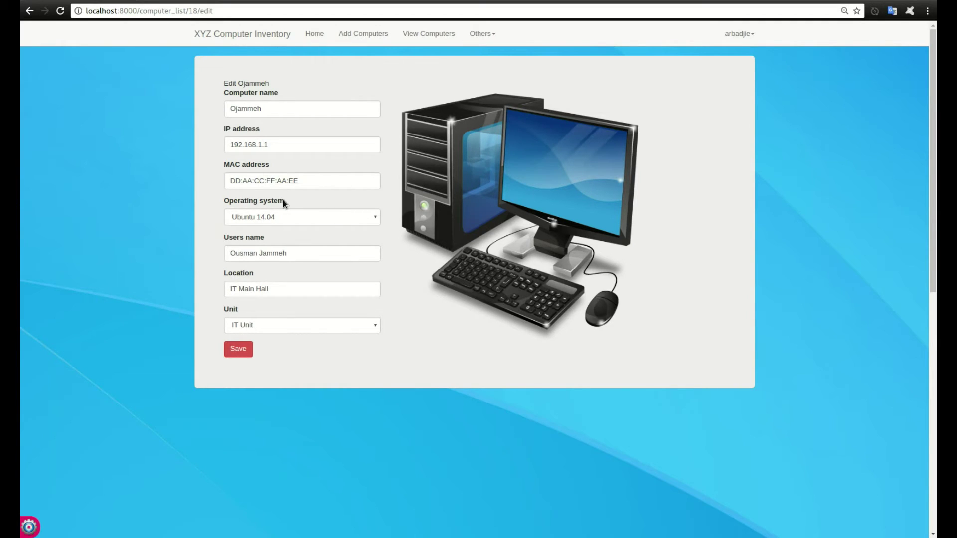
drag(264, 144, 273, 146)
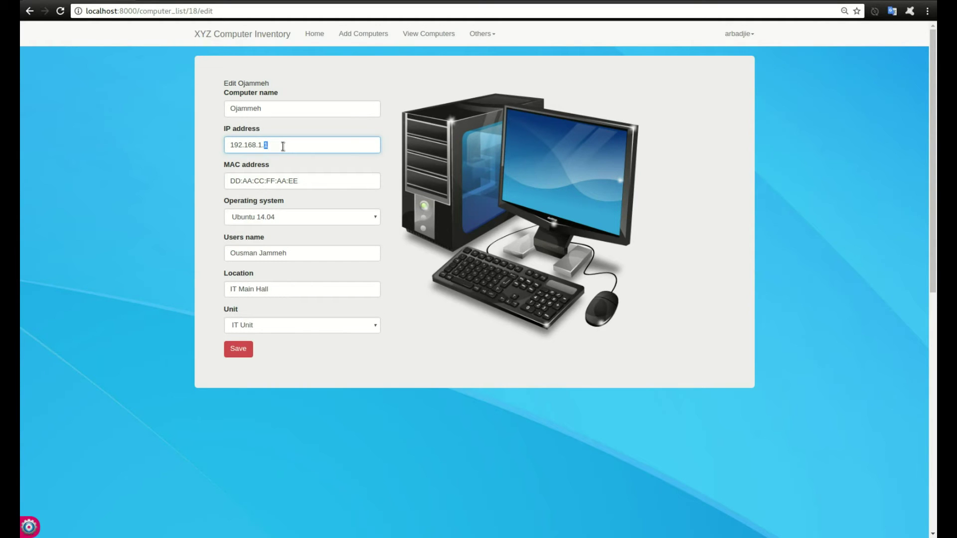
text(2)
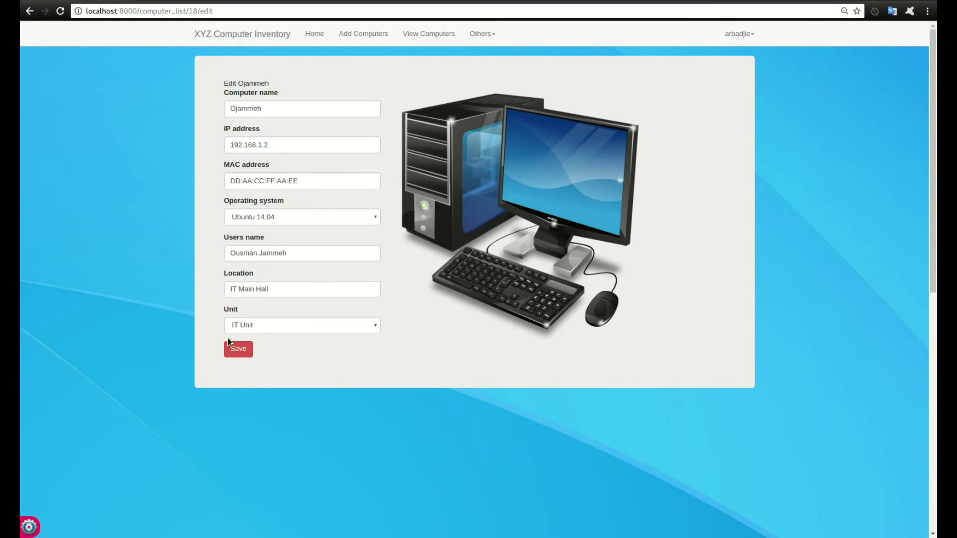
click(229, 343)
drag(388, 205, 406, 206)
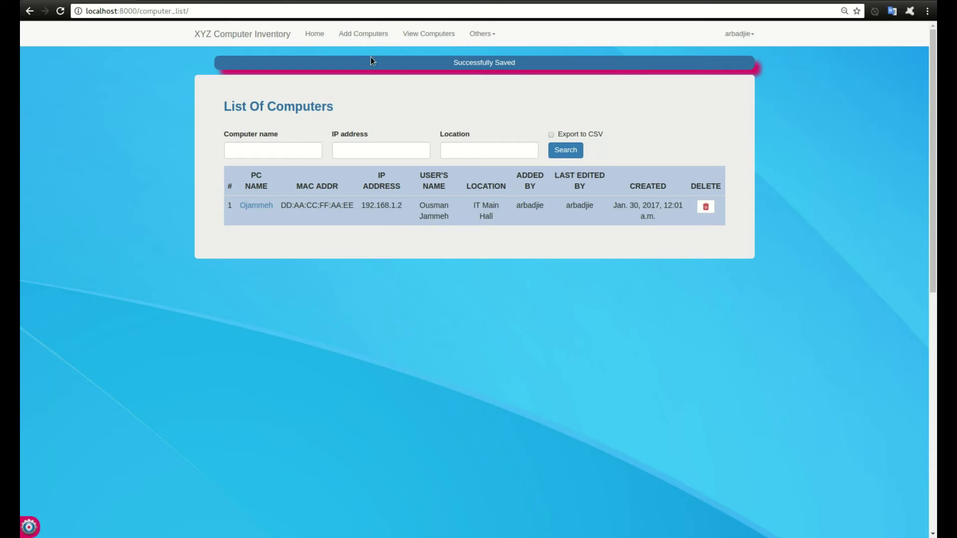
click(363, 34)
Try saving a new computer Arbadjie-PC with the already-used IP 192.168.1.2.
click(284, 127)
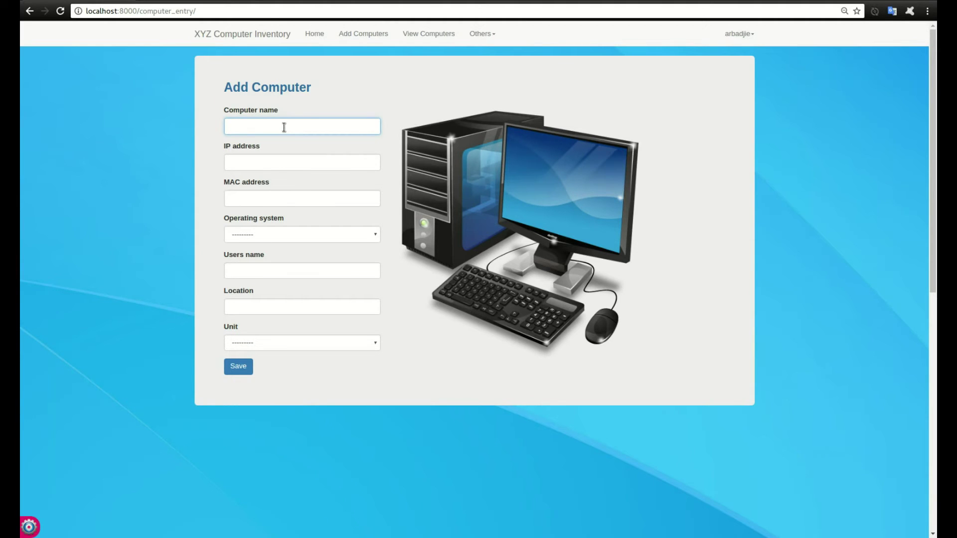
text(Arbadjie)
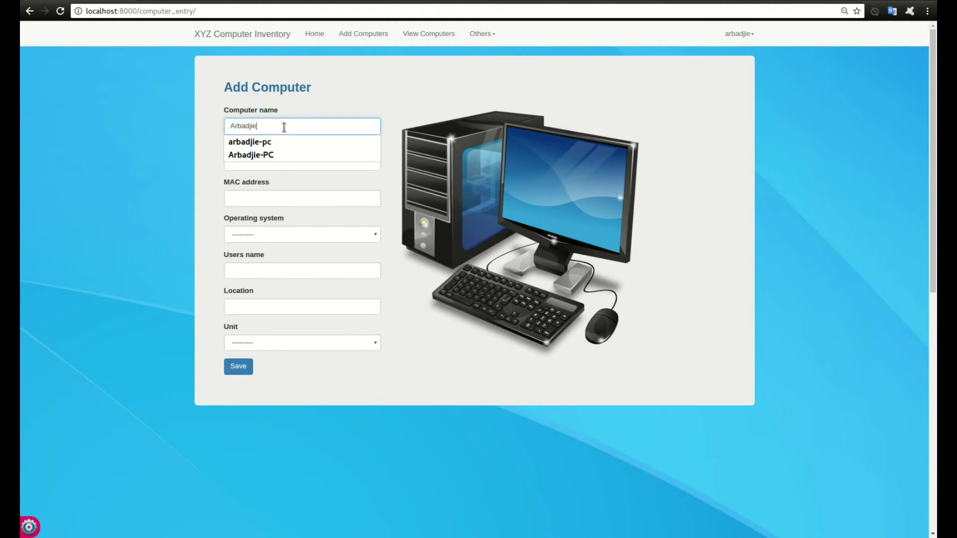
text(-PC)
key(Tab)
text(192)
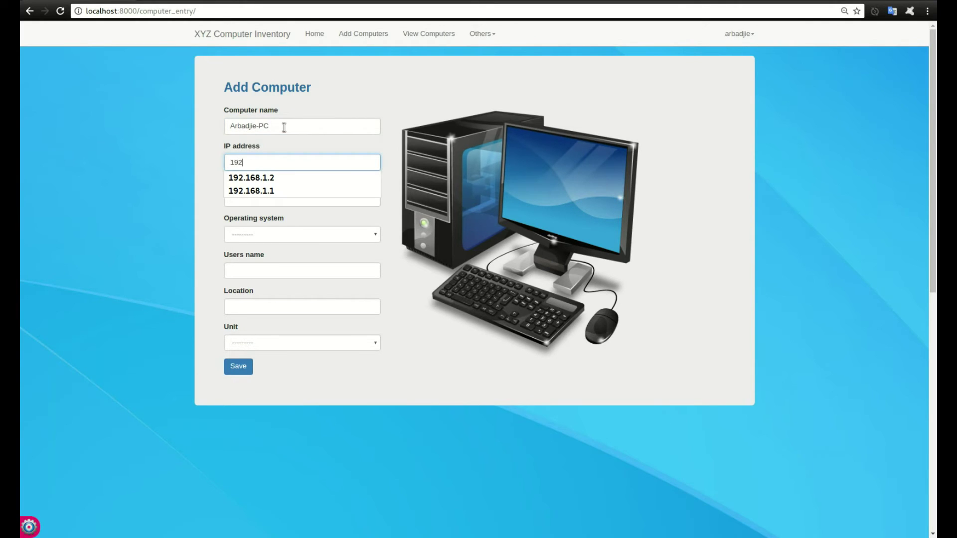
text(.168.1.2)
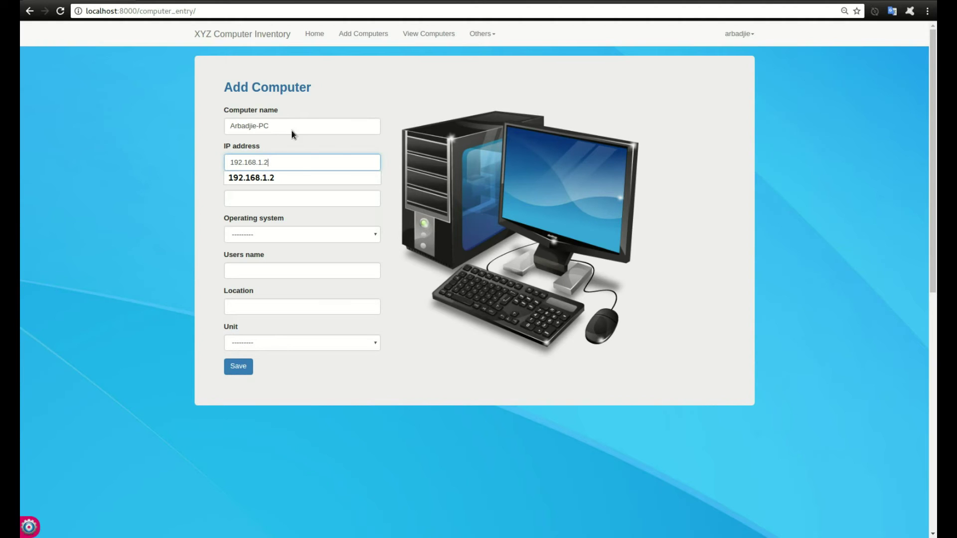
click(296, 192)
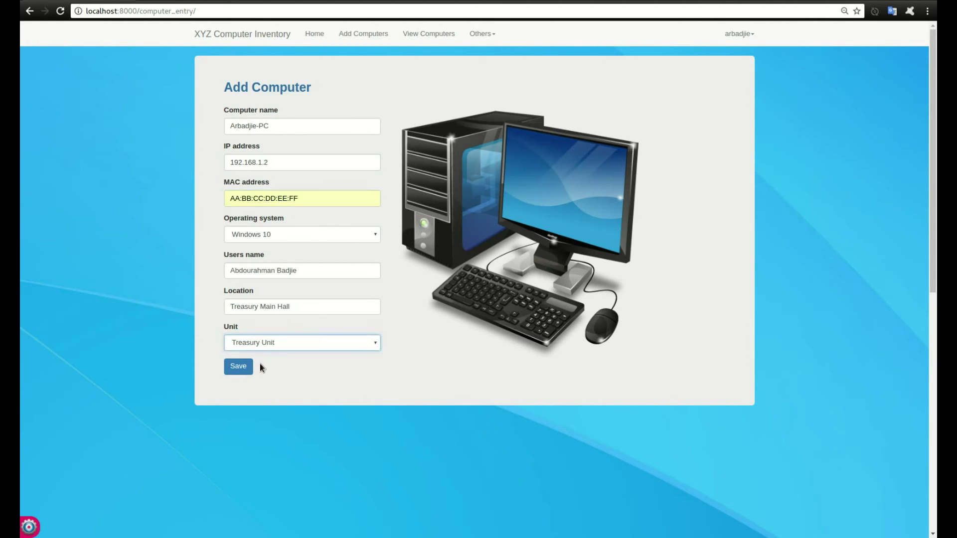
click(252, 366)
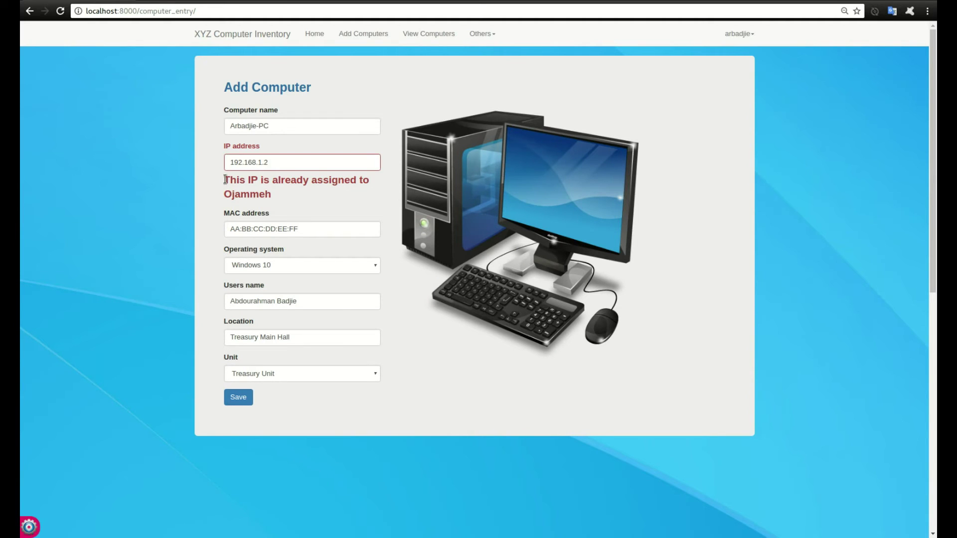
After the duplicate-IP error, change the IP to 192.168.1.3 and save the computer.
drag(225, 180, 356, 195)
click(356, 194)
drag(265, 162, 269, 163)
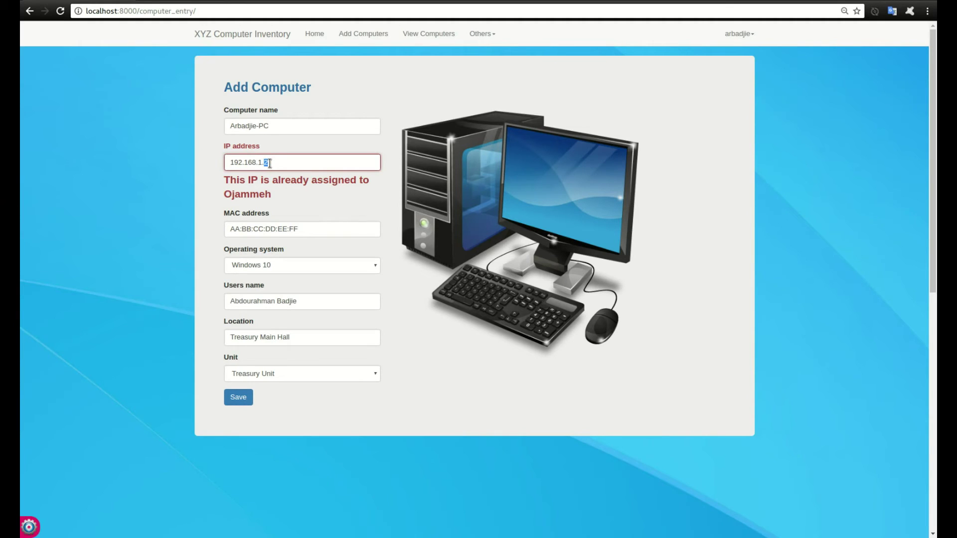
text(3)
click(238, 398)
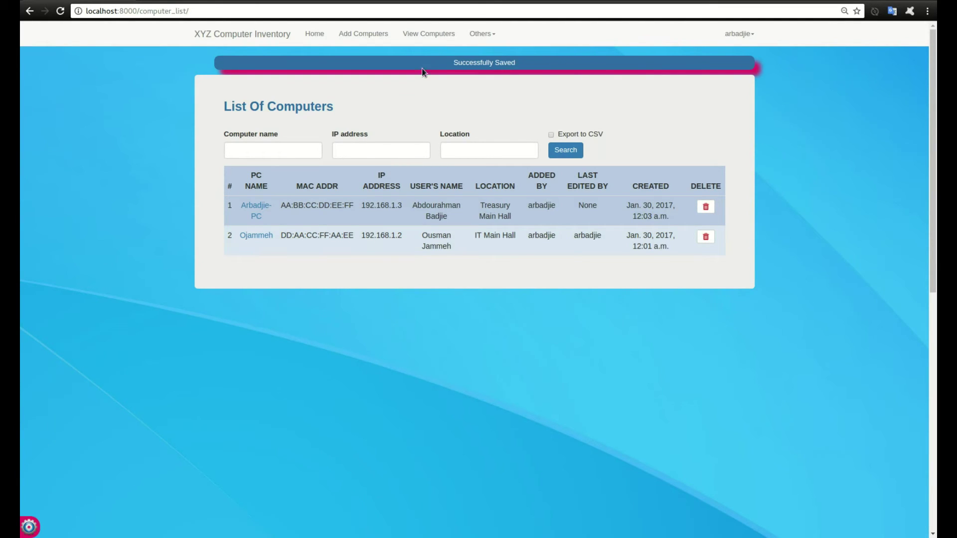
Open the Computer Audit page and review who added and edited each record.
click(482, 34)
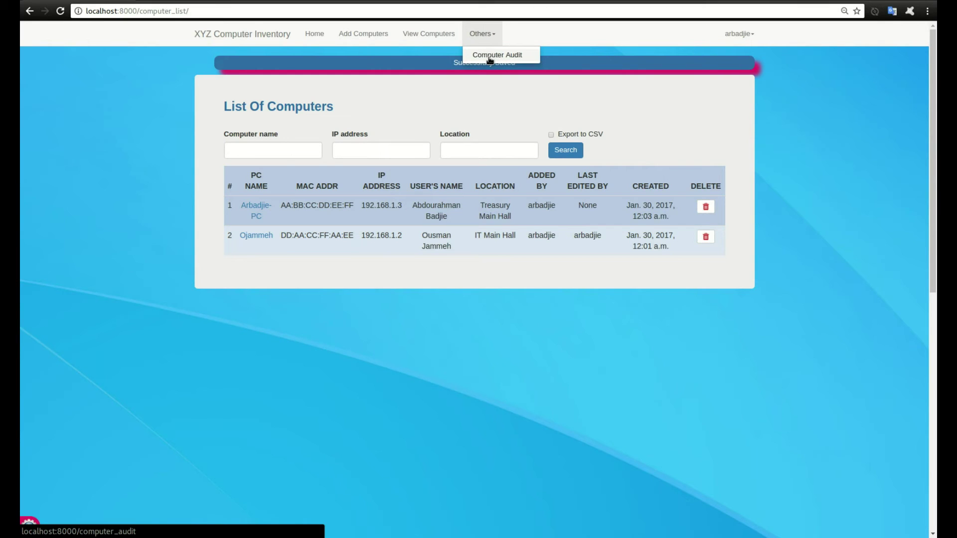
click(489, 58)
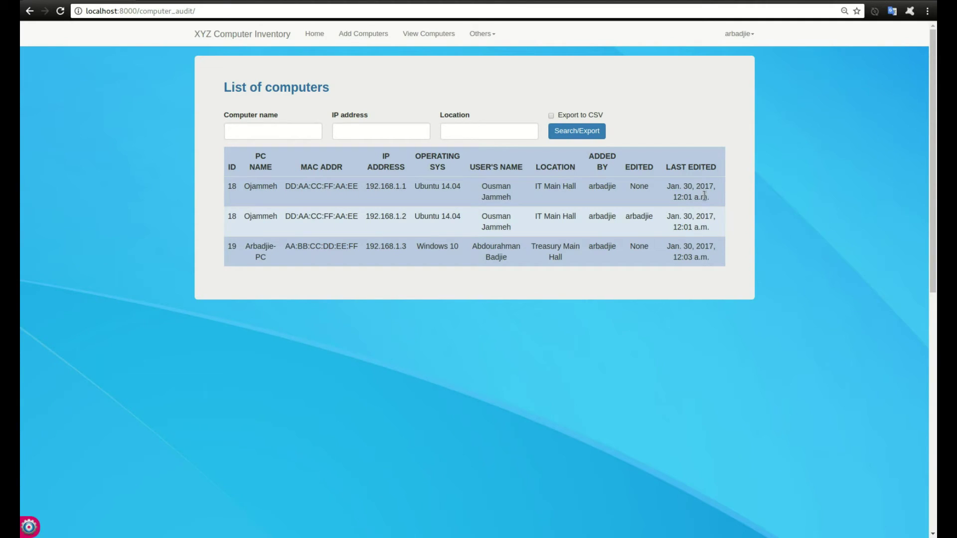
drag(630, 188, 649, 190)
click(602, 188)
drag(589, 187, 614, 189)
drag(629, 218, 647, 220)
Inspect the audit records' original IPs, PC names and last-edited dates.
drag(396, 187, 411, 217)
click(692, 216)
drag(626, 217, 716, 231)
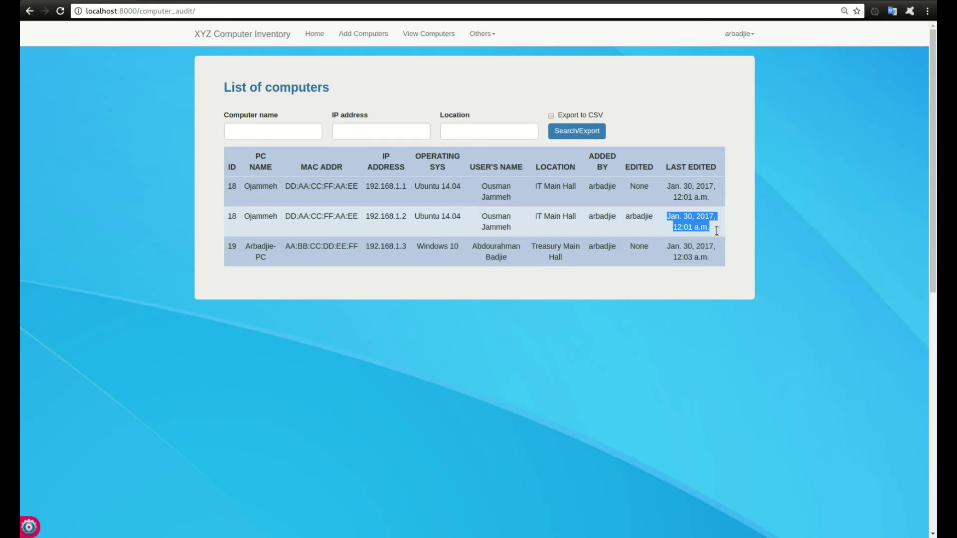
click(705, 228)
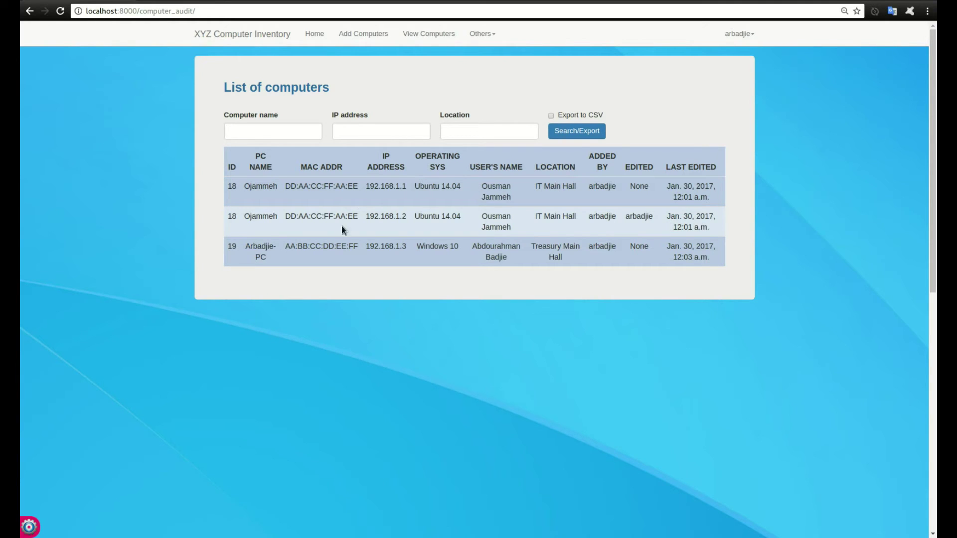
drag(244, 248, 271, 253)
click(271, 253)
drag(674, 246, 697, 258)
drag(630, 247, 647, 249)
Export the audit list to CSV and open the downloaded file in the spreadsheet.
click(565, 119)
click(572, 134)
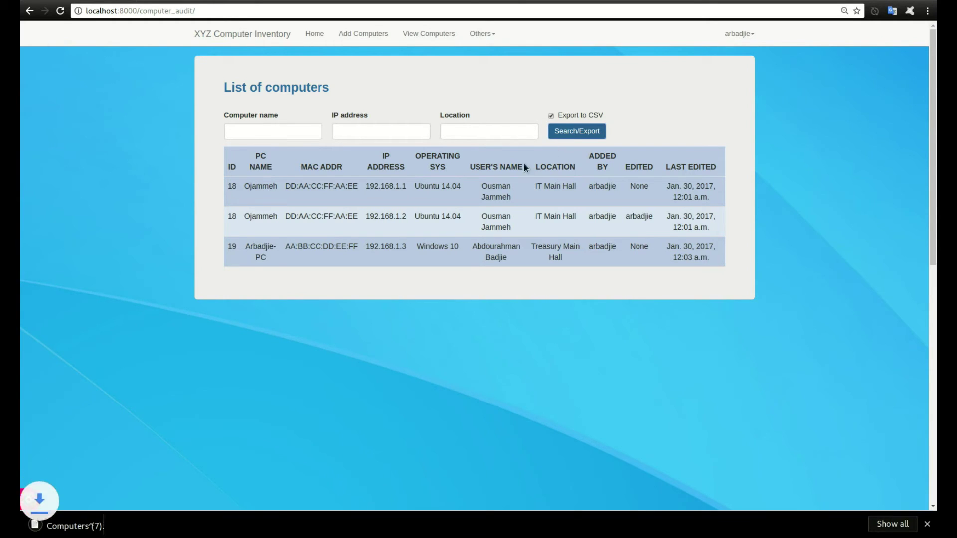
click(111, 523)
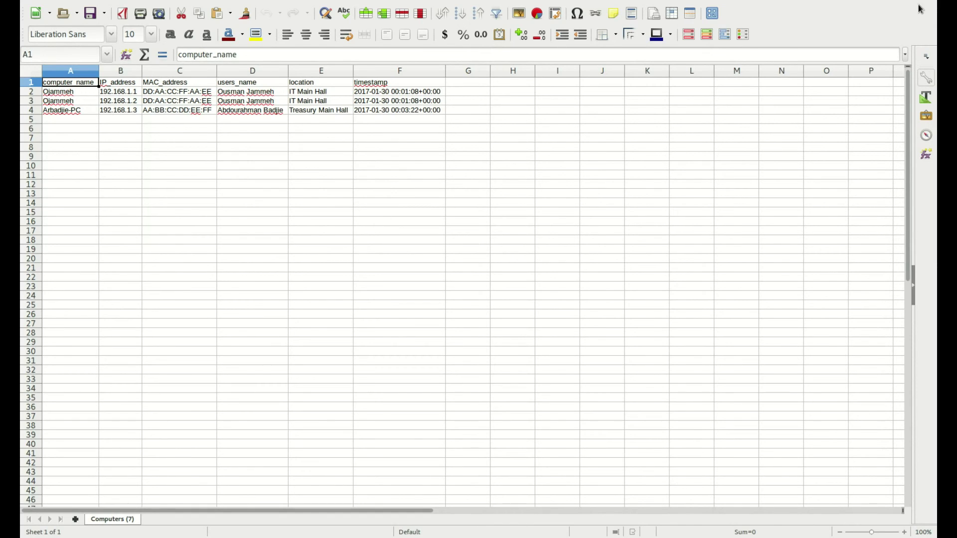
Back in the browser, filter the computer list by the name 'arbadjie'.
key(alt+Tab)
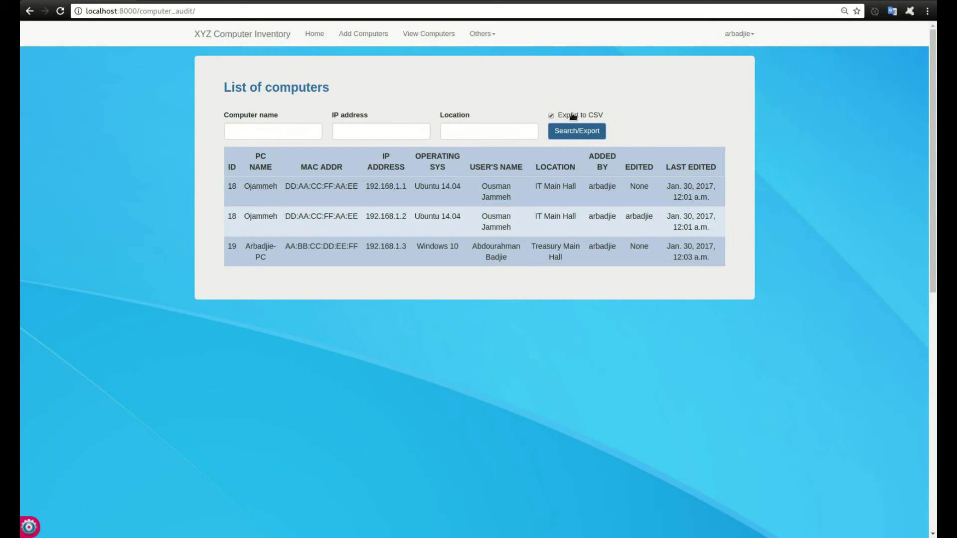
click(425, 35)
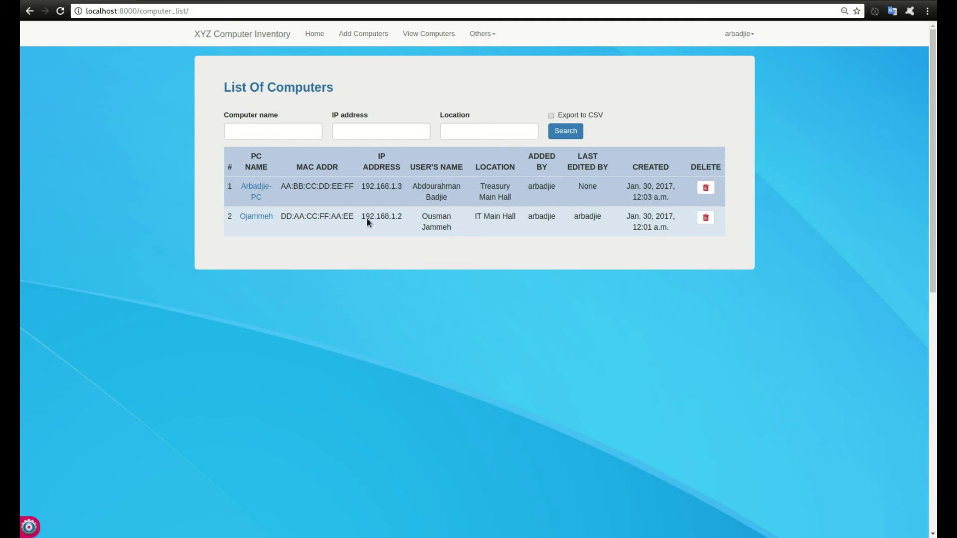
click(263, 127)
text(ar)
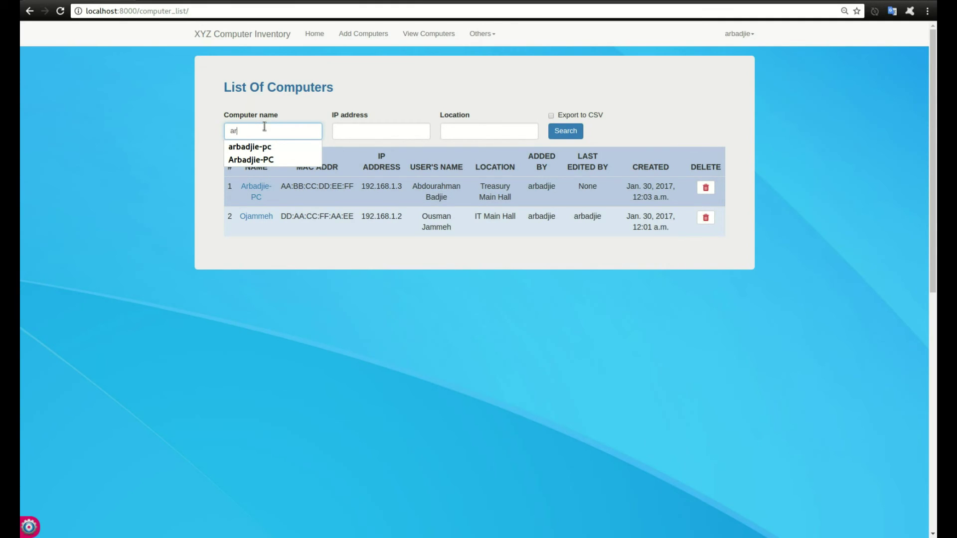
key(BackSpace)
key(BackSpace)
text(arbadjie)
key(Return)
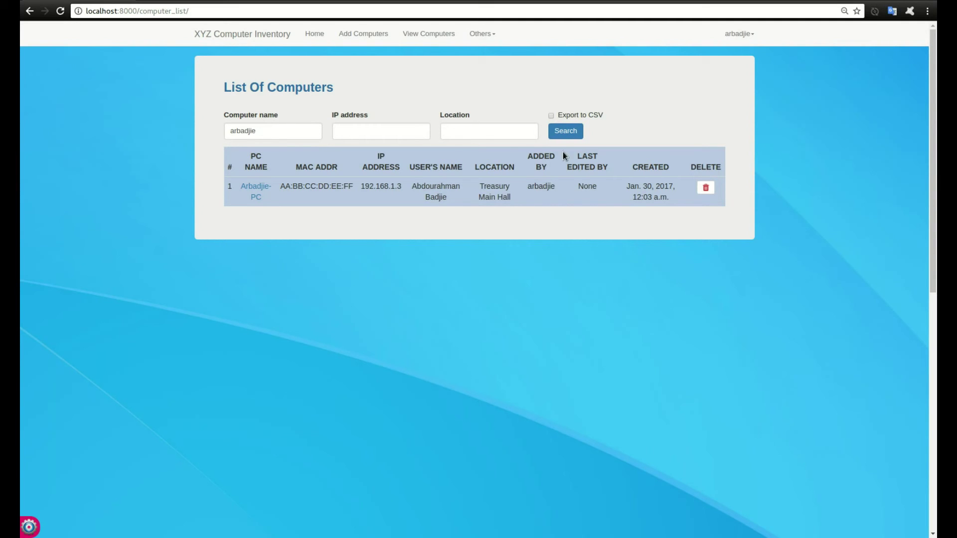
click(565, 132)
Clear the name filter and search again to list all computers.
double_click(249, 130)
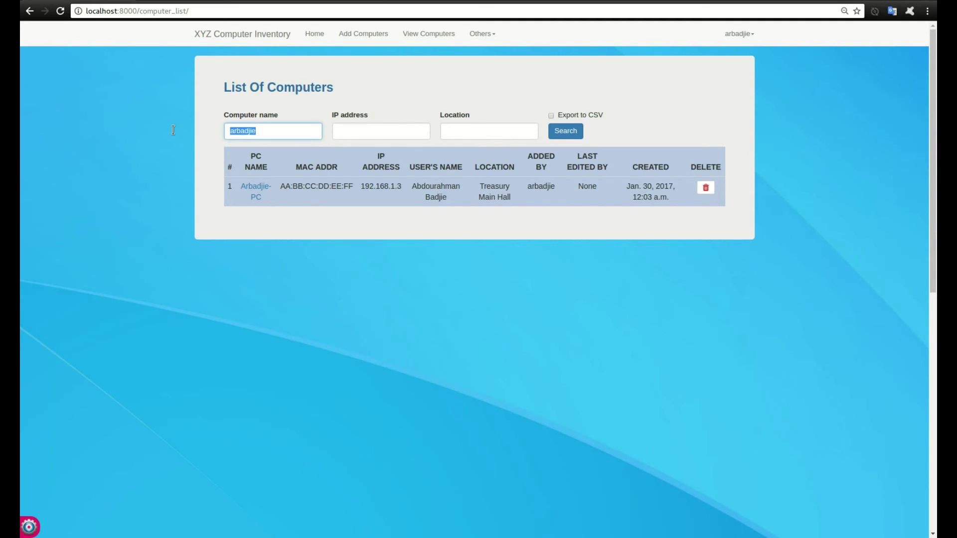
key(BackSpace)
click(565, 131)
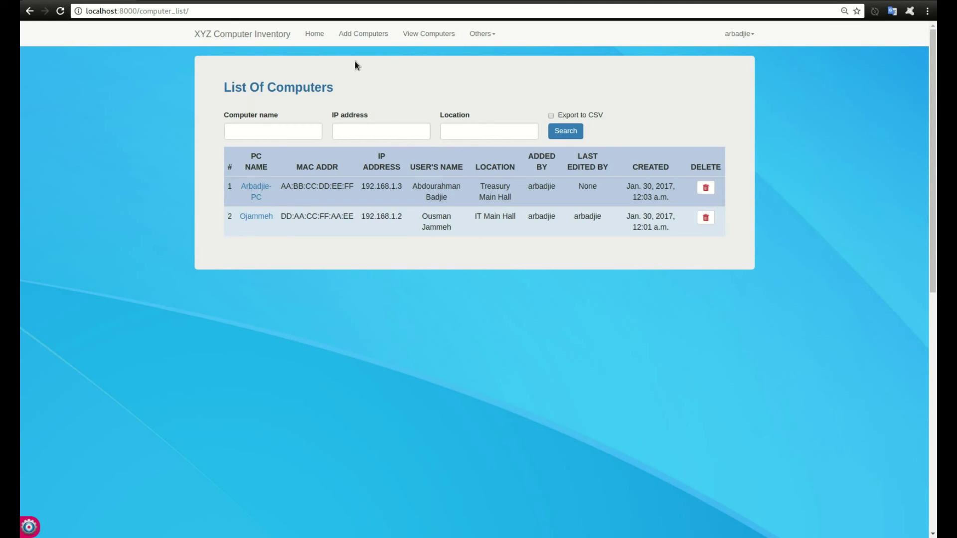
Check the operating system choices on the Add Computer form without selecting one.
click(360, 35)
click(278, 235)
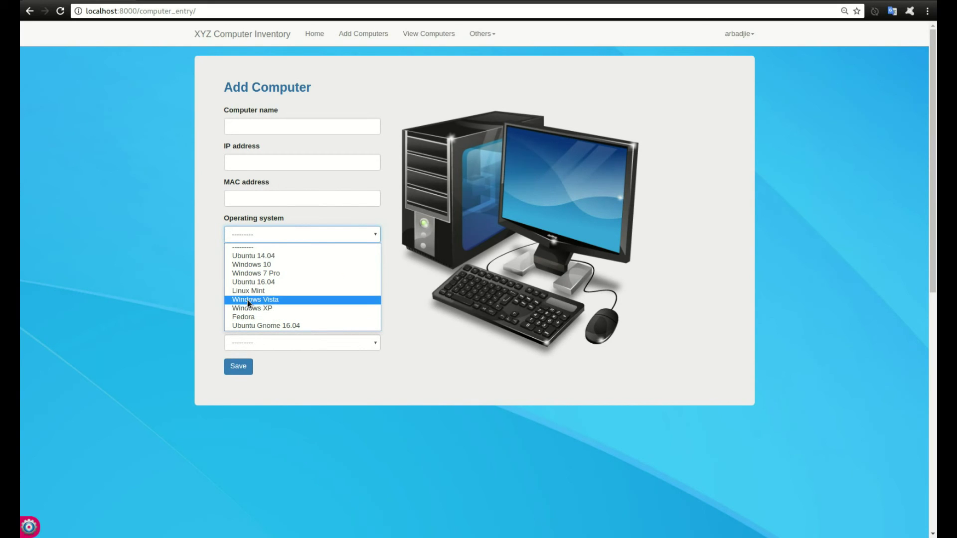
click(172, 294)
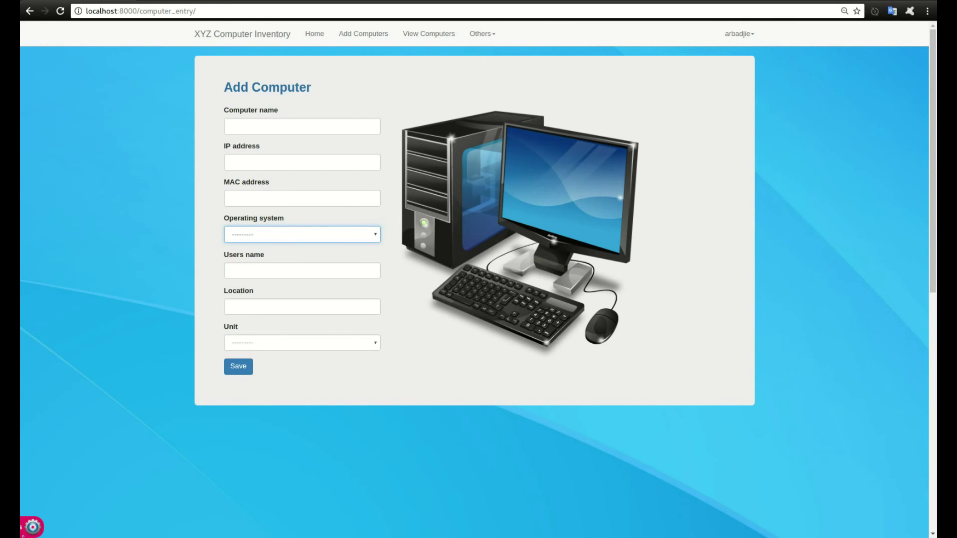
Add 'Windows 11' as a new operating system in Settings.
click(27, 532)
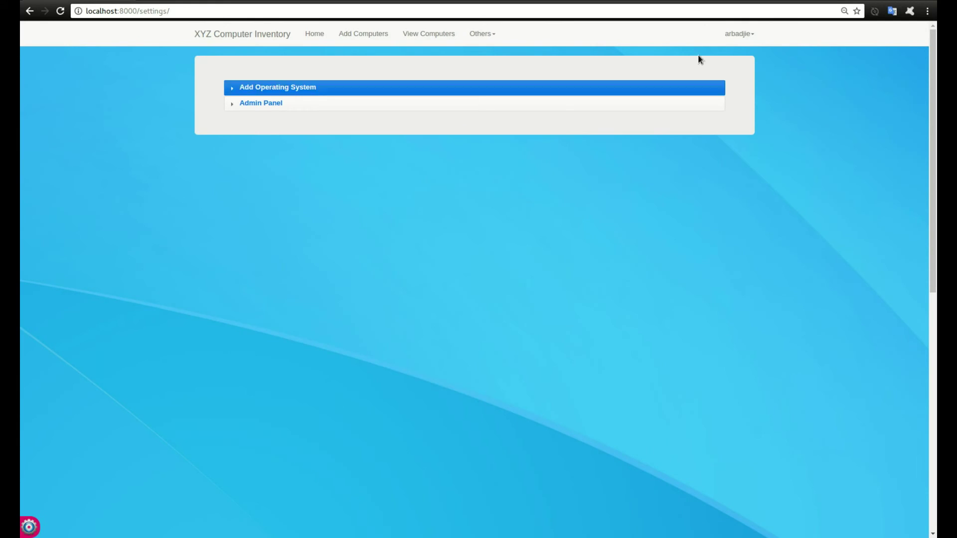
click(355, 88)
click(291, 118)
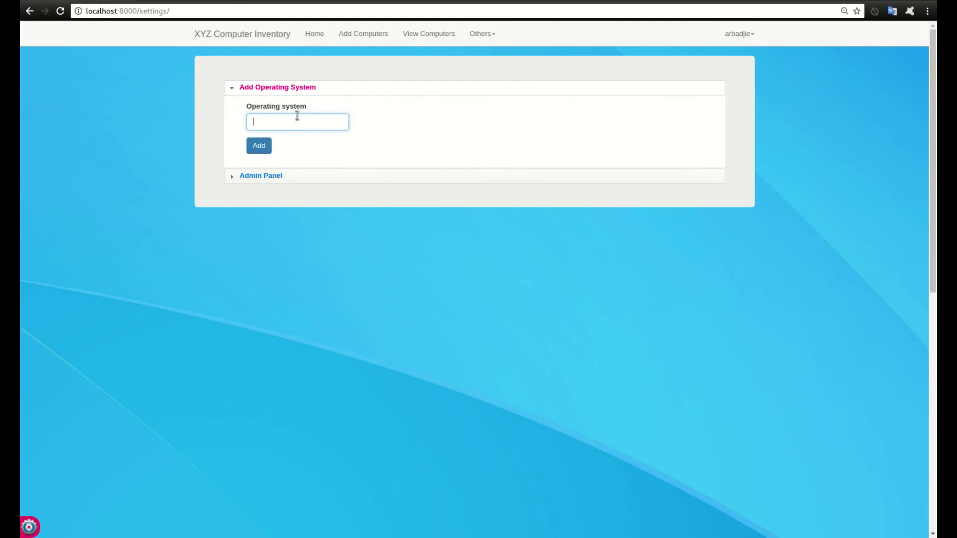
text(Windows 11)
click(259, 145)
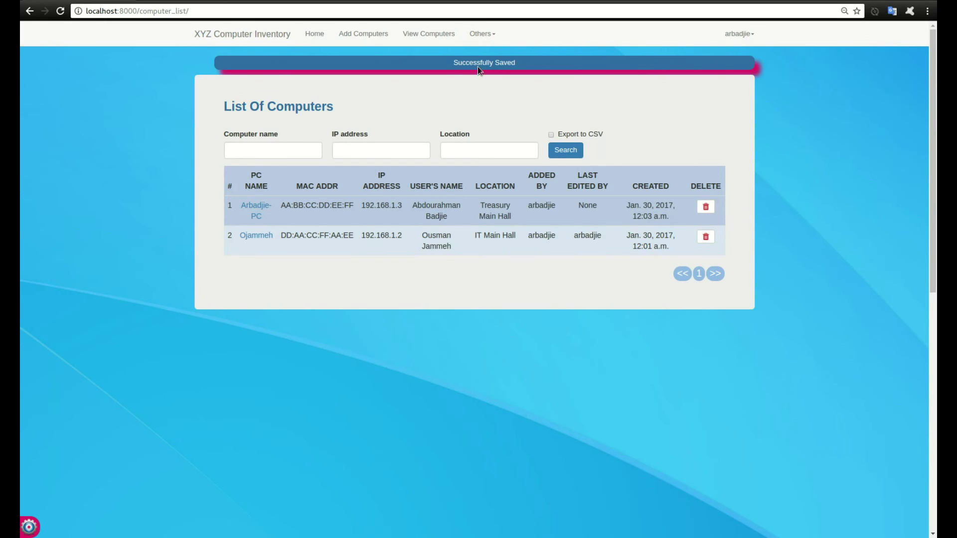
Confirm Windows 11 now appears in the Add Computer operating system dropdown.
click(364, 33)
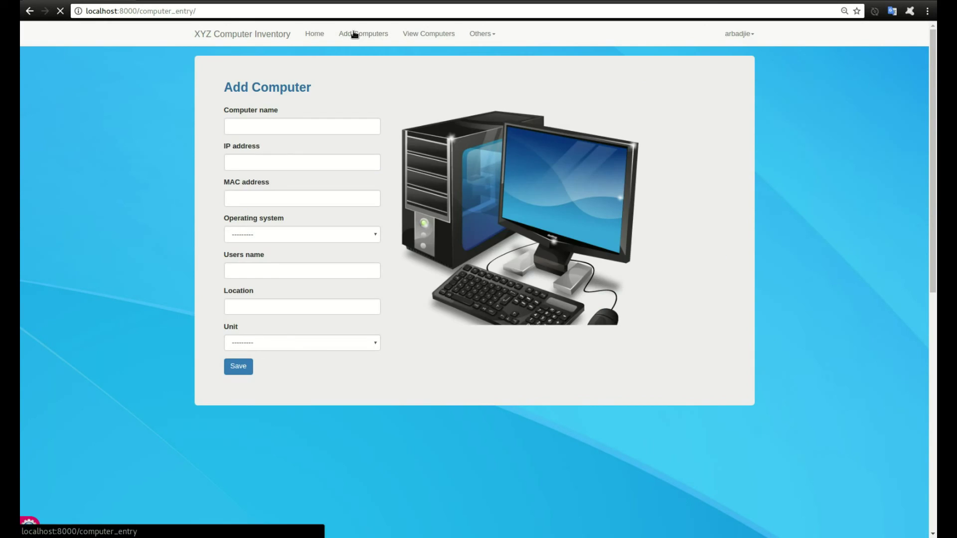
click(269, 234)
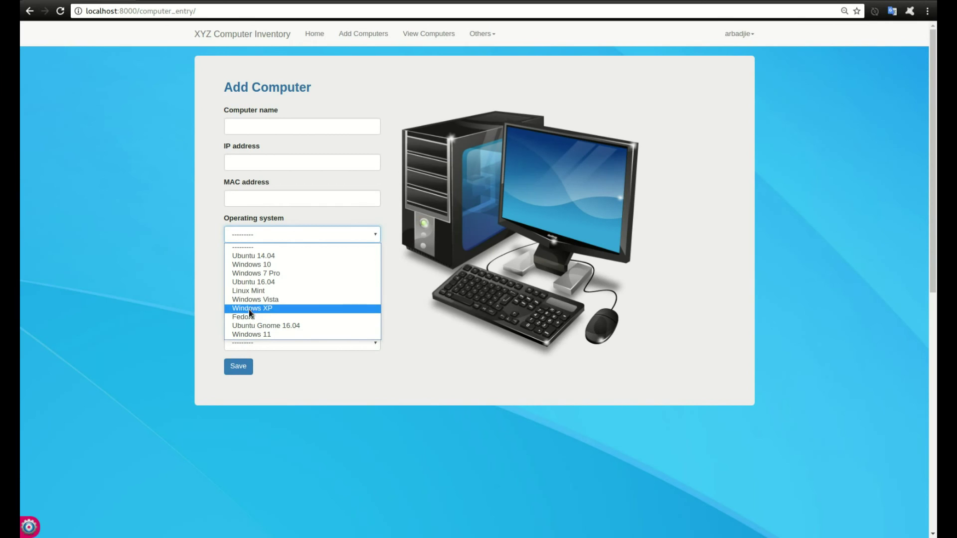
click(191, 261)
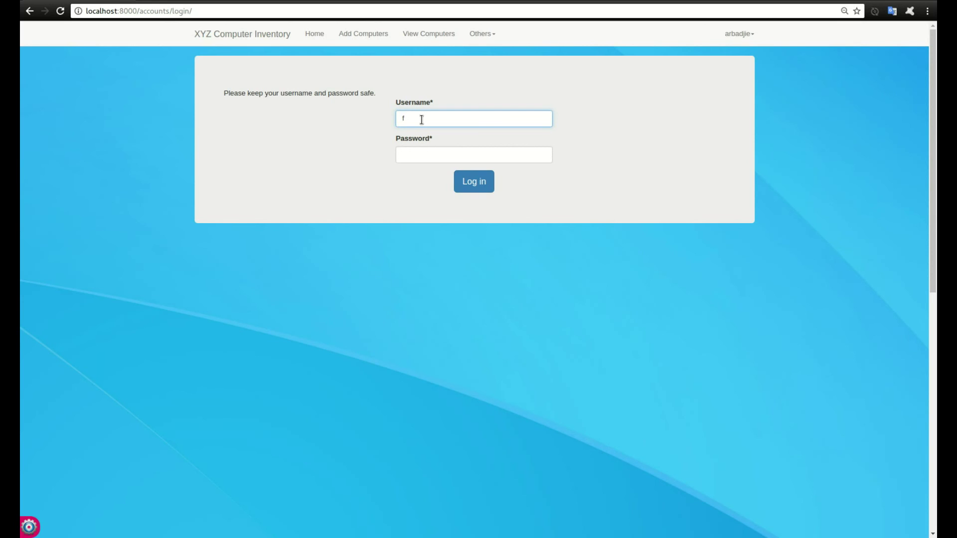
Log in with the second user's username and password.
key(Tab)
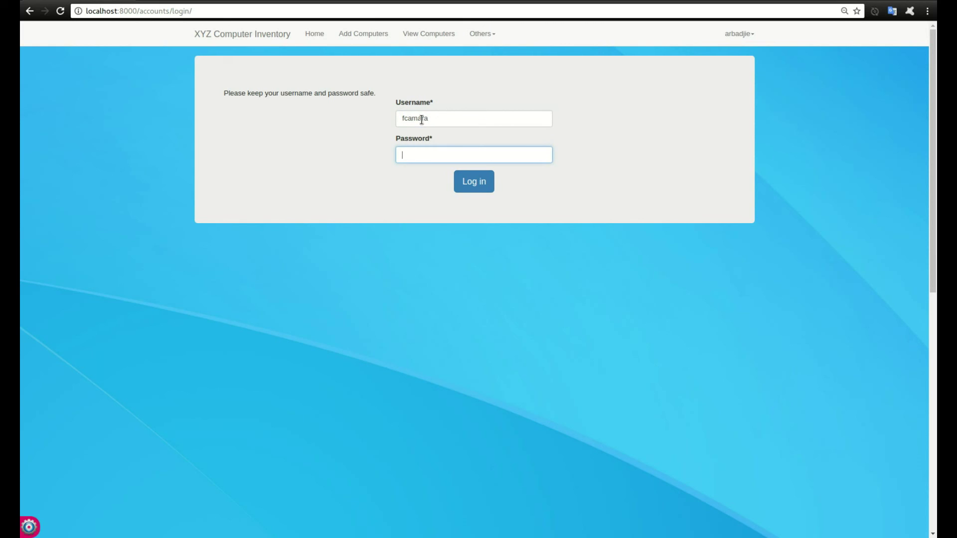
key(Return)
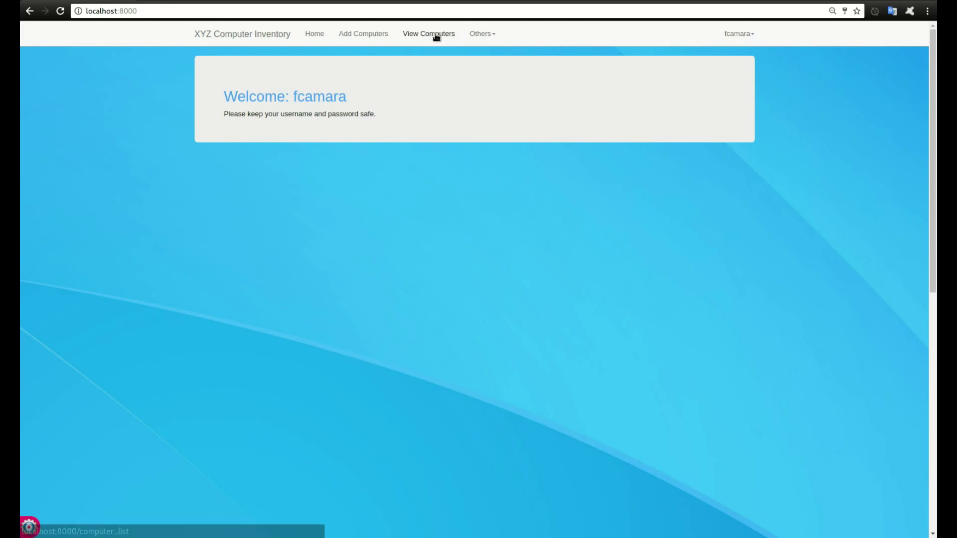
Browse Add Computers, the computer list and Computer Audit, try deleting, then open Arbadjie-PC for editing.
click(368, 34)
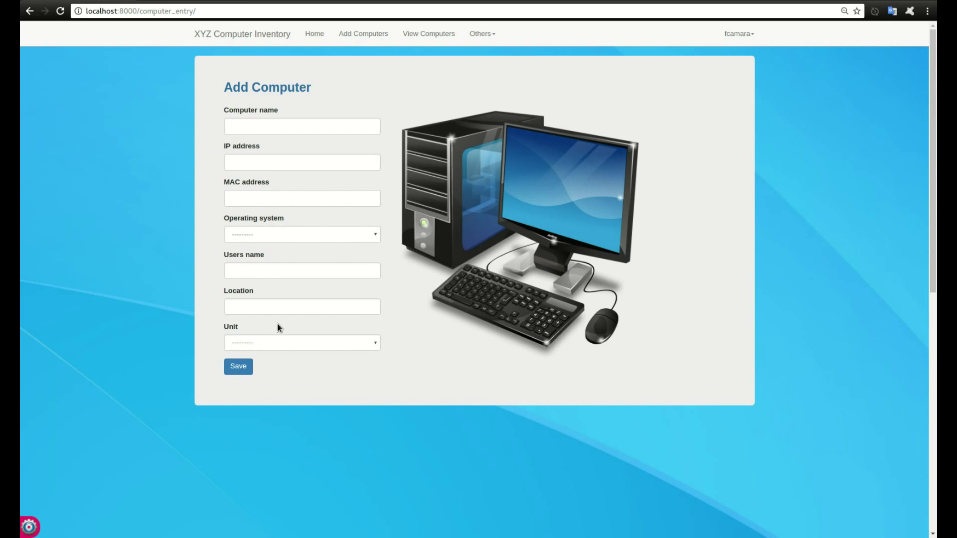
click(420, 40)
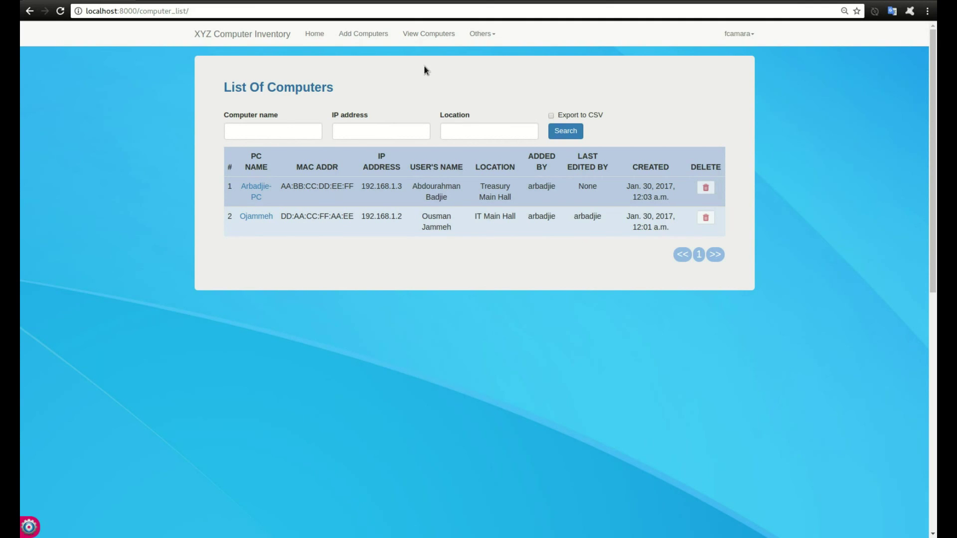
click(481, 34)
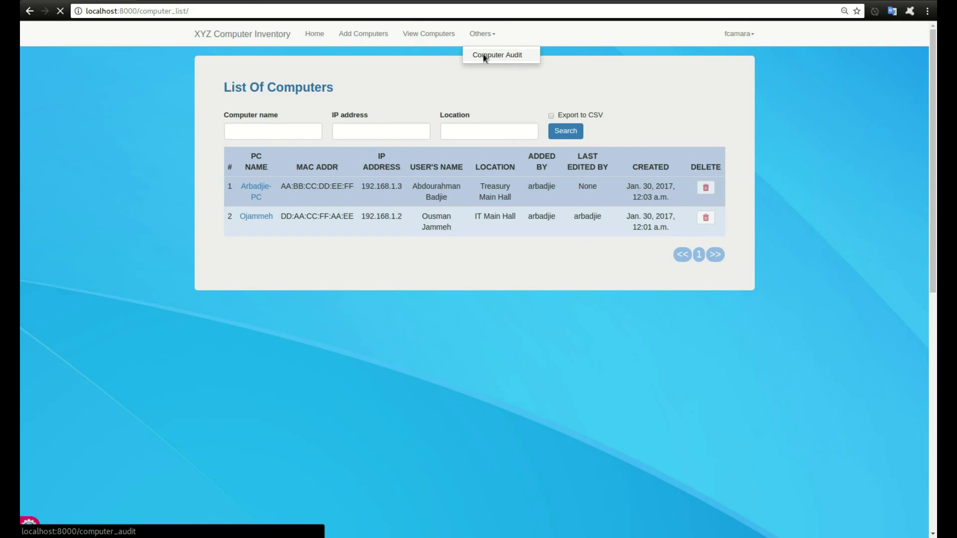
click(483, 54)
click(453, 36)
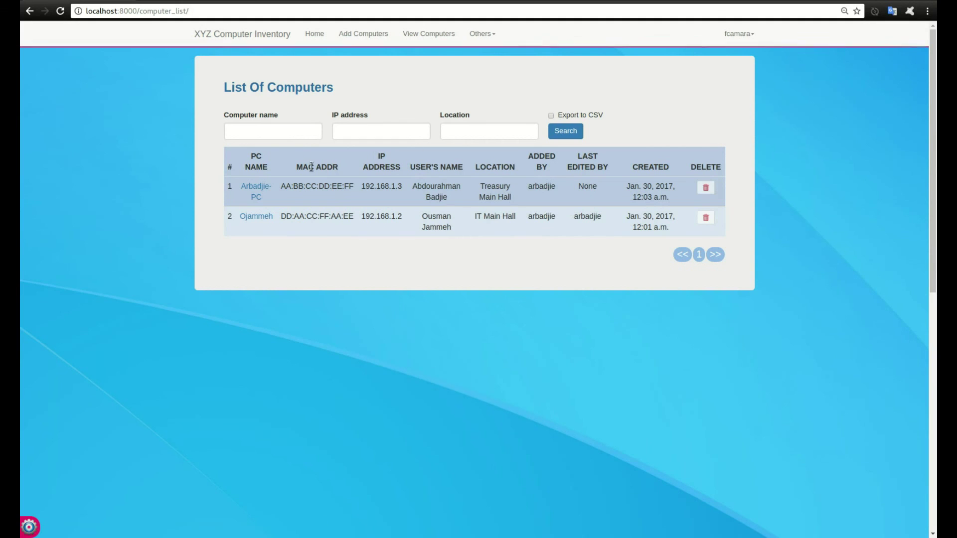
click(708, 188)
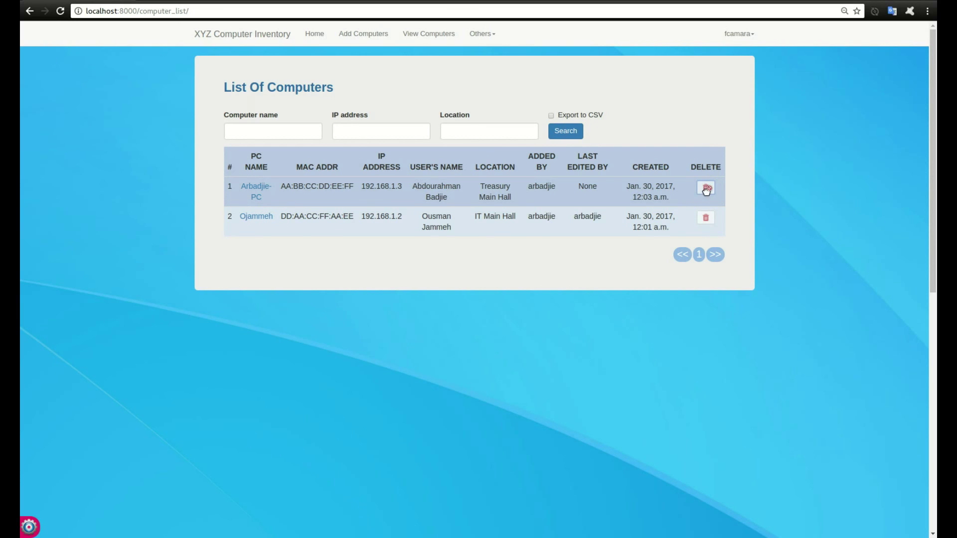
click(255, 189)
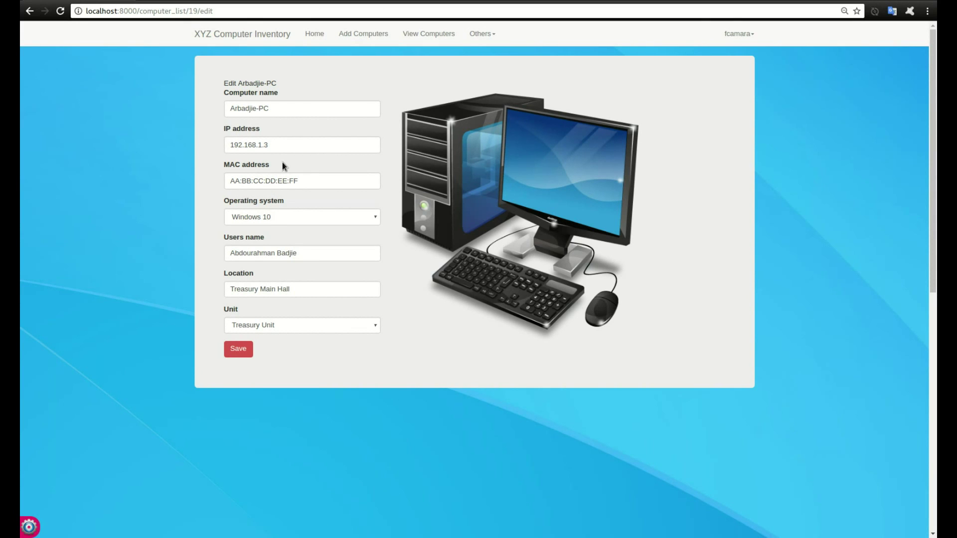
Log out and log back in with another user's credentials.
click(740, 34)
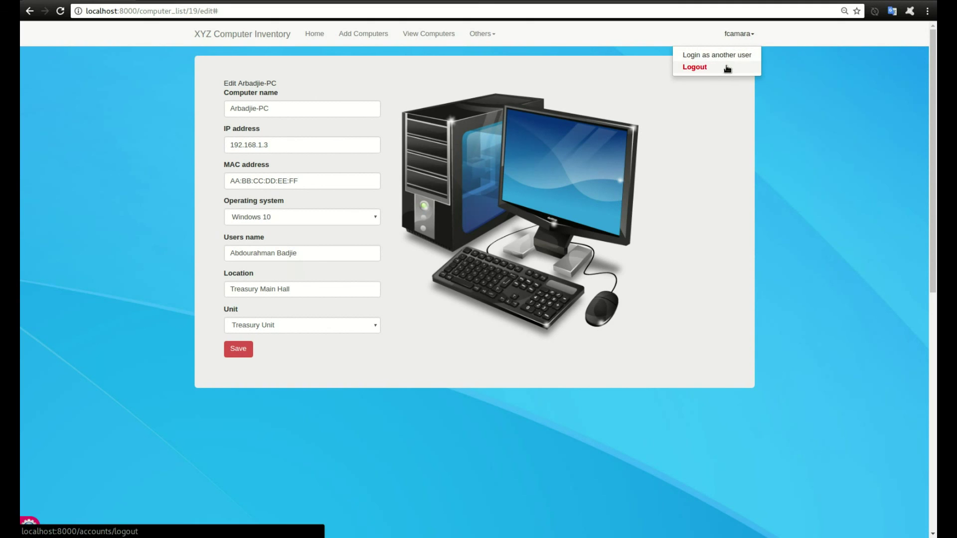
click(726, 70)
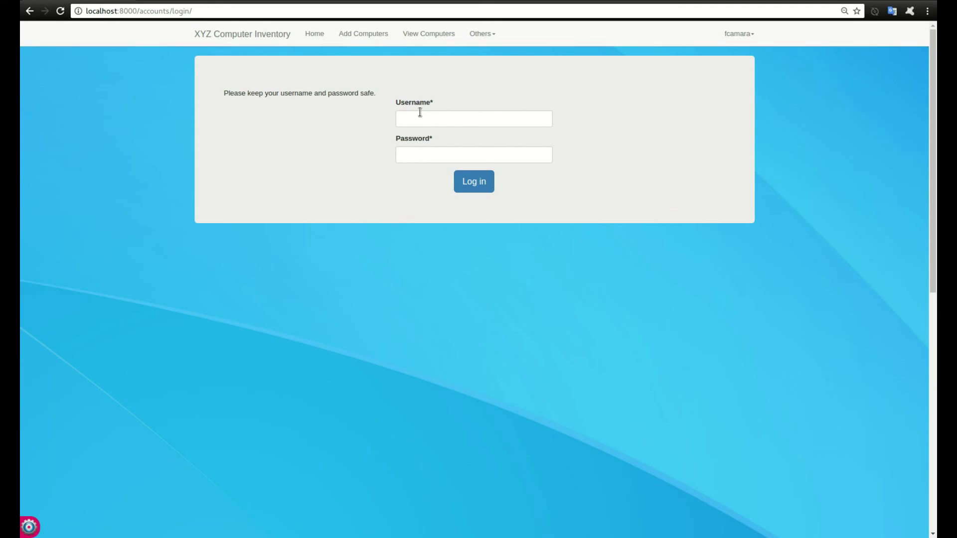
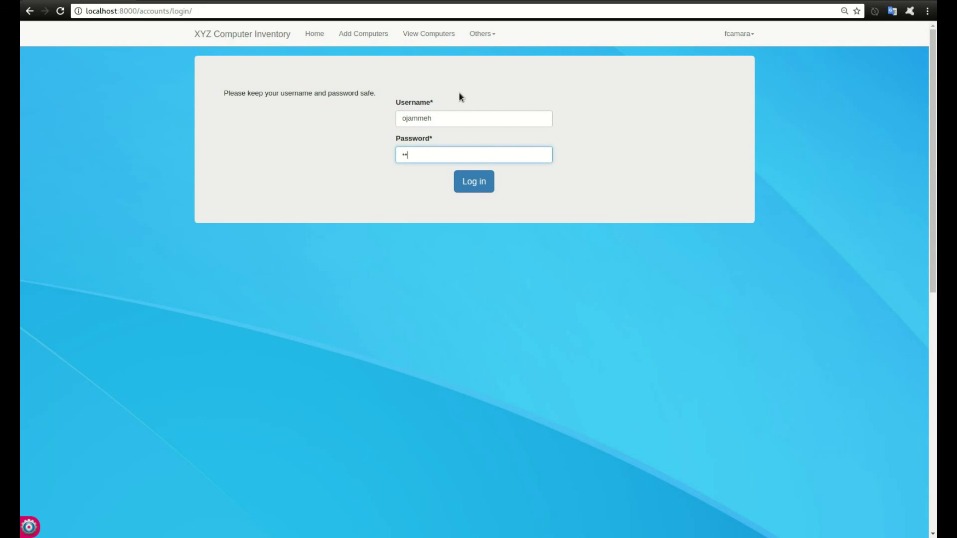
key(Return)
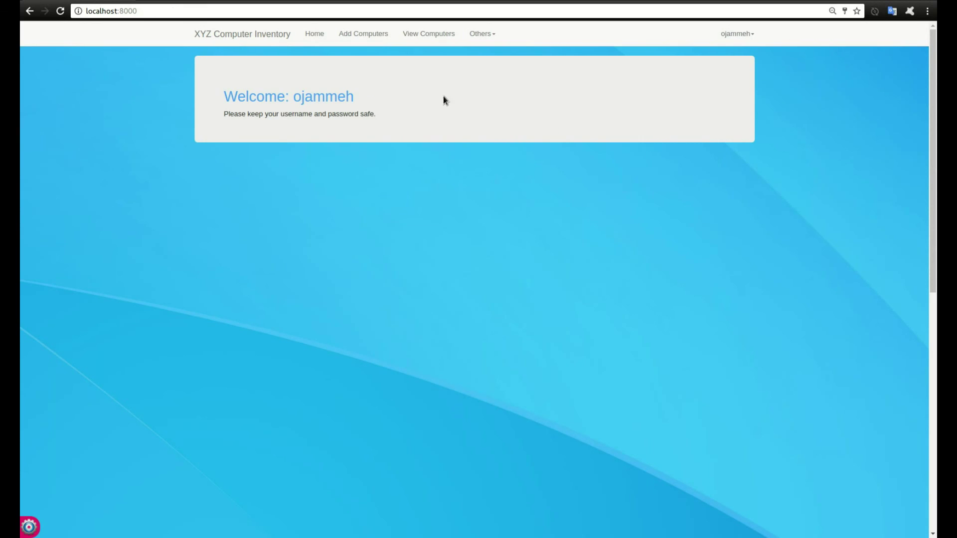
click(374, 35)
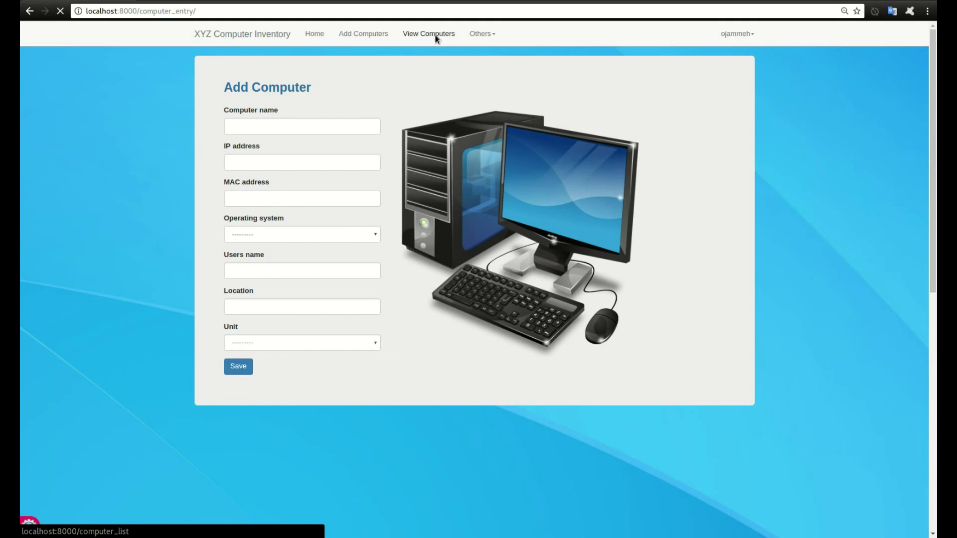
click(438, 37)
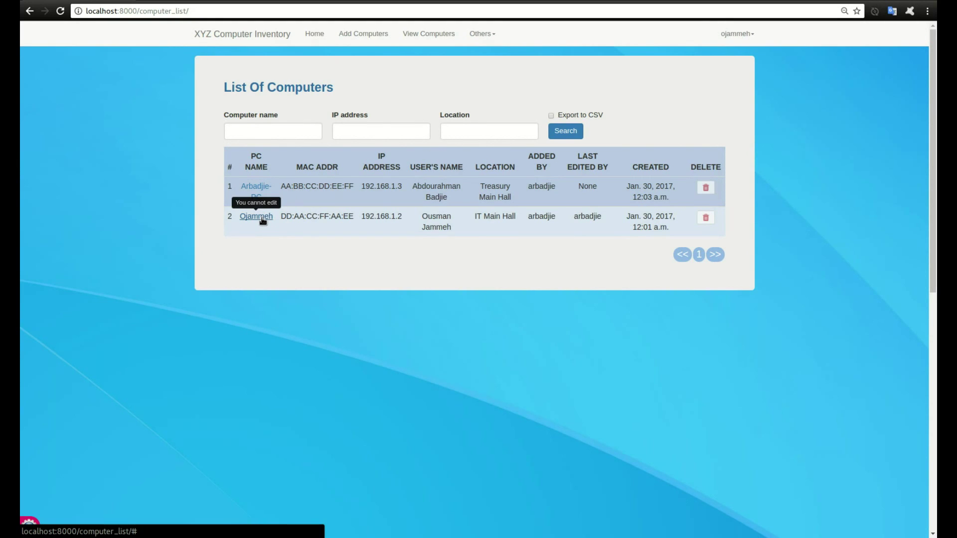
click(263, 221)
click(703, 218)
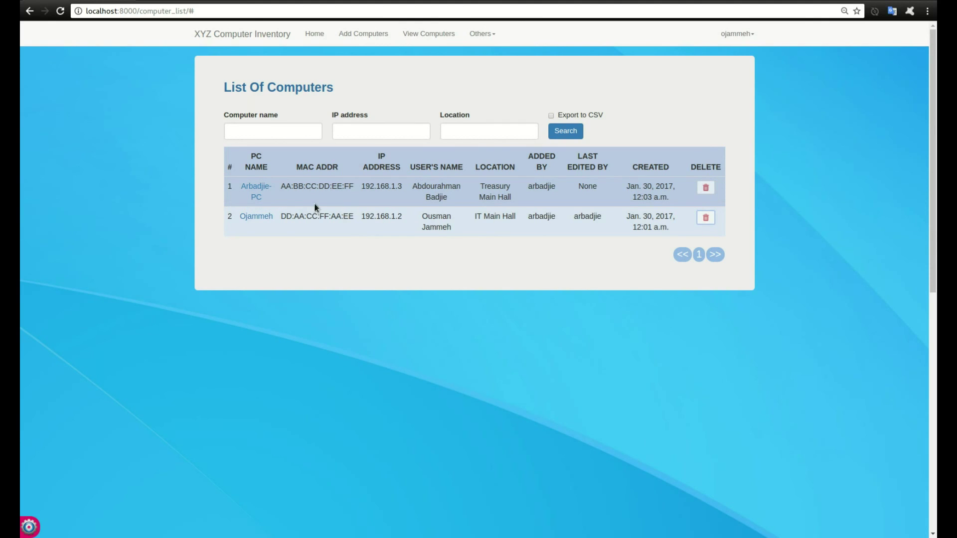